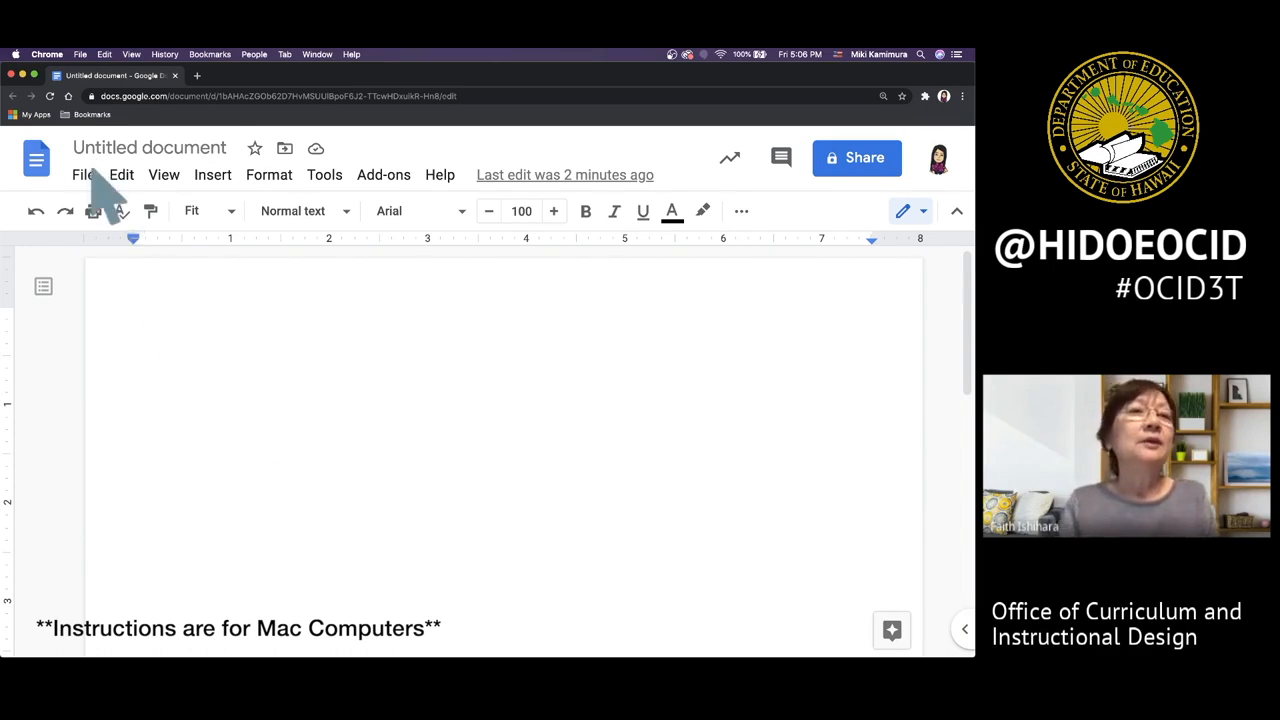
# Step: Bring up the Apple menu over the blank Google Docs document
pyautogui.click(16, 55)
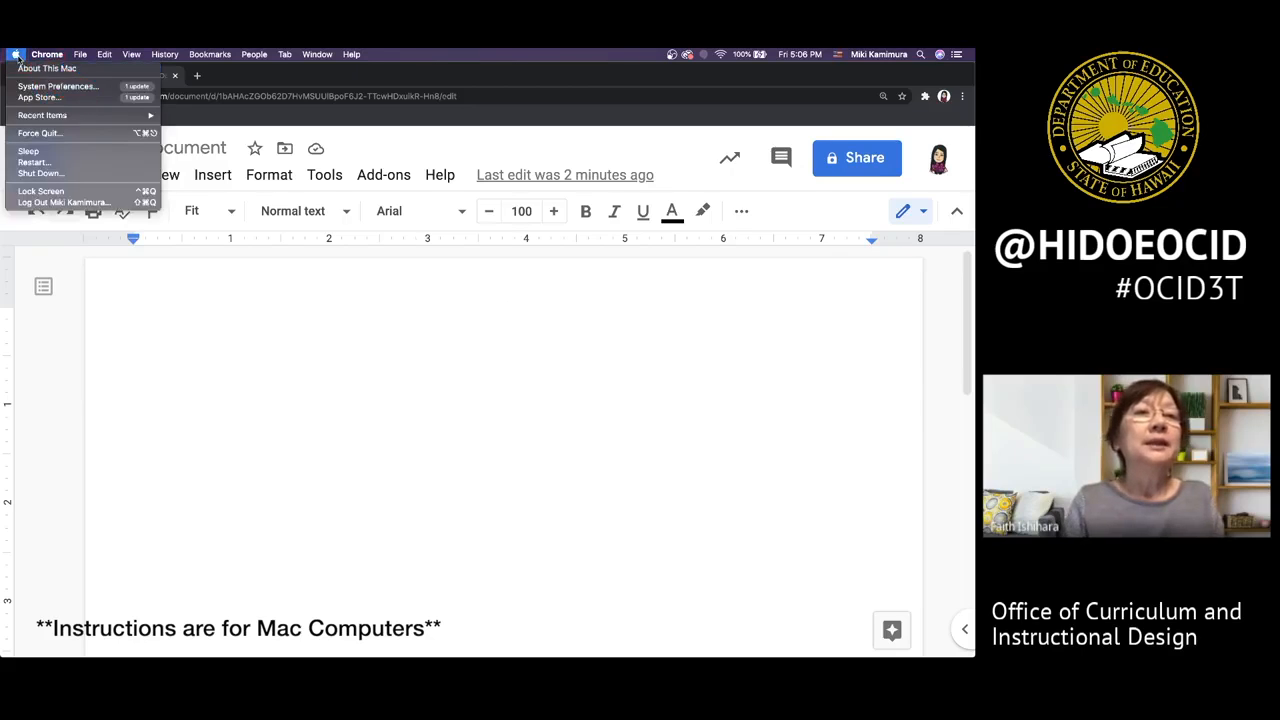
# Step: Reach Language & Region inside System Preferences
pyautogui.click(104, 91)
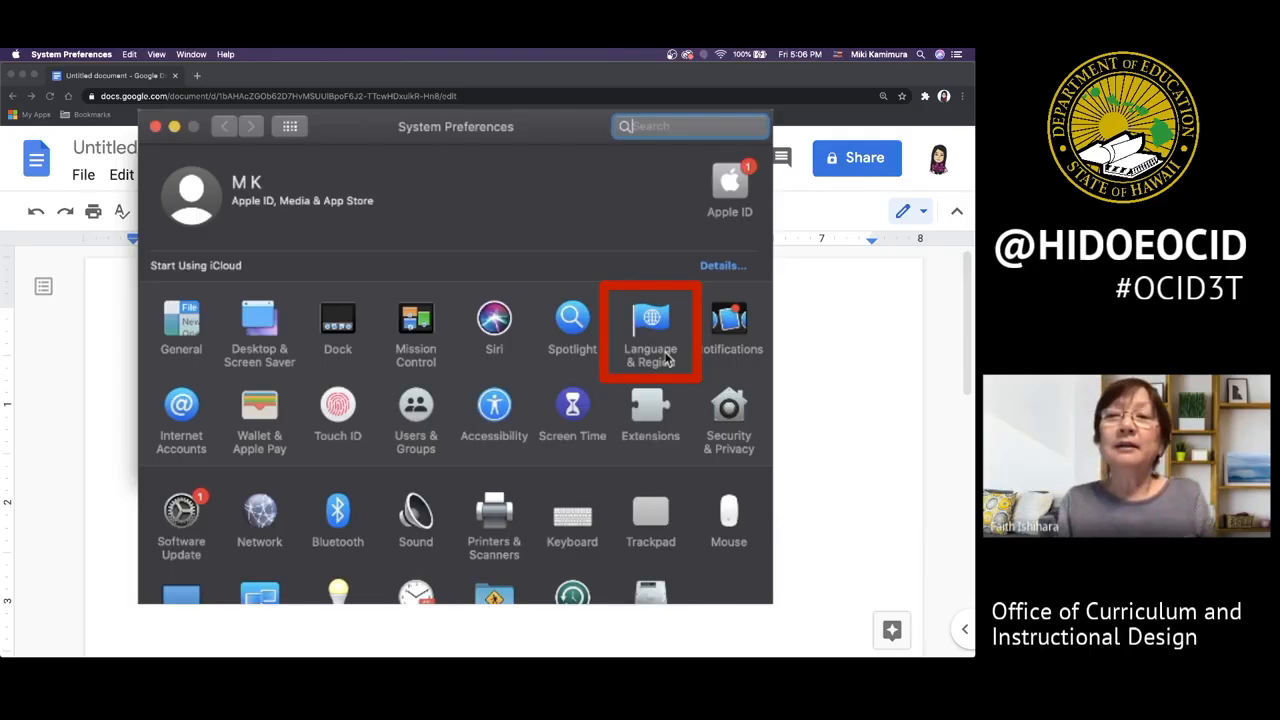
pyautogui.click(667, 360)
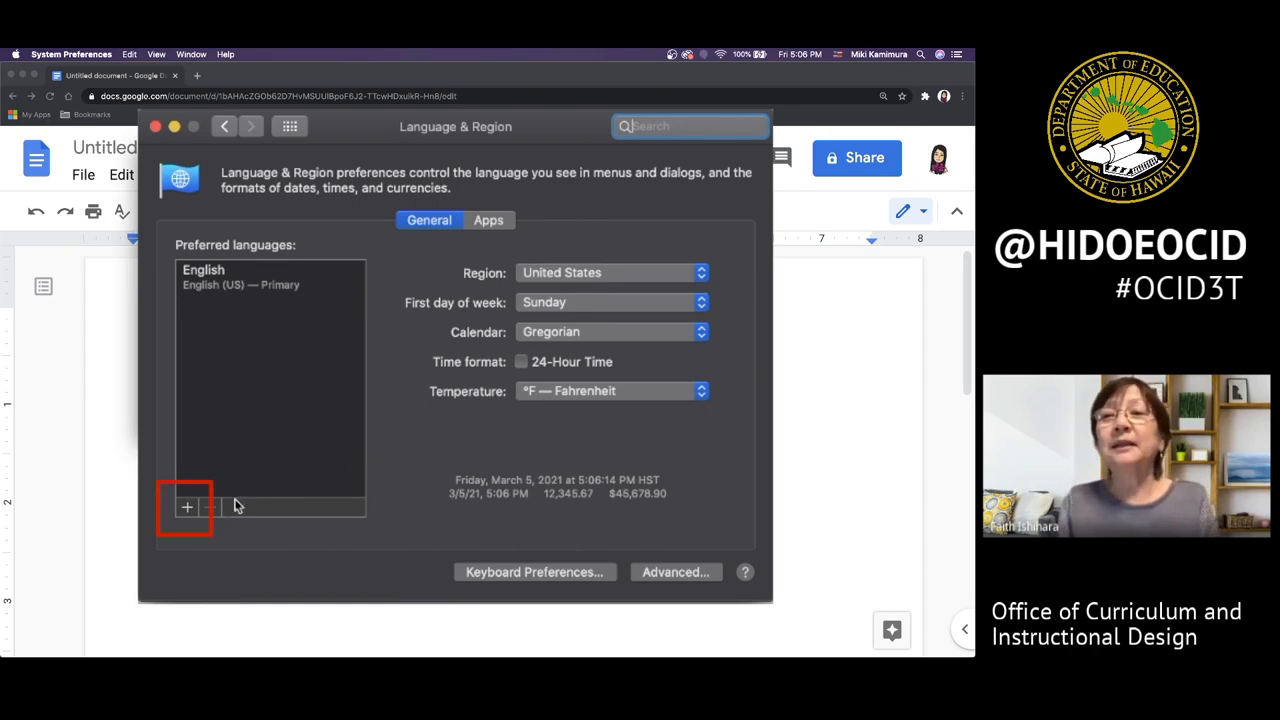
# Step: Add ʻŌlelo Hawaiʻi as a preferred language, keeping English (US) primary
pyautogui.click(188, 510)
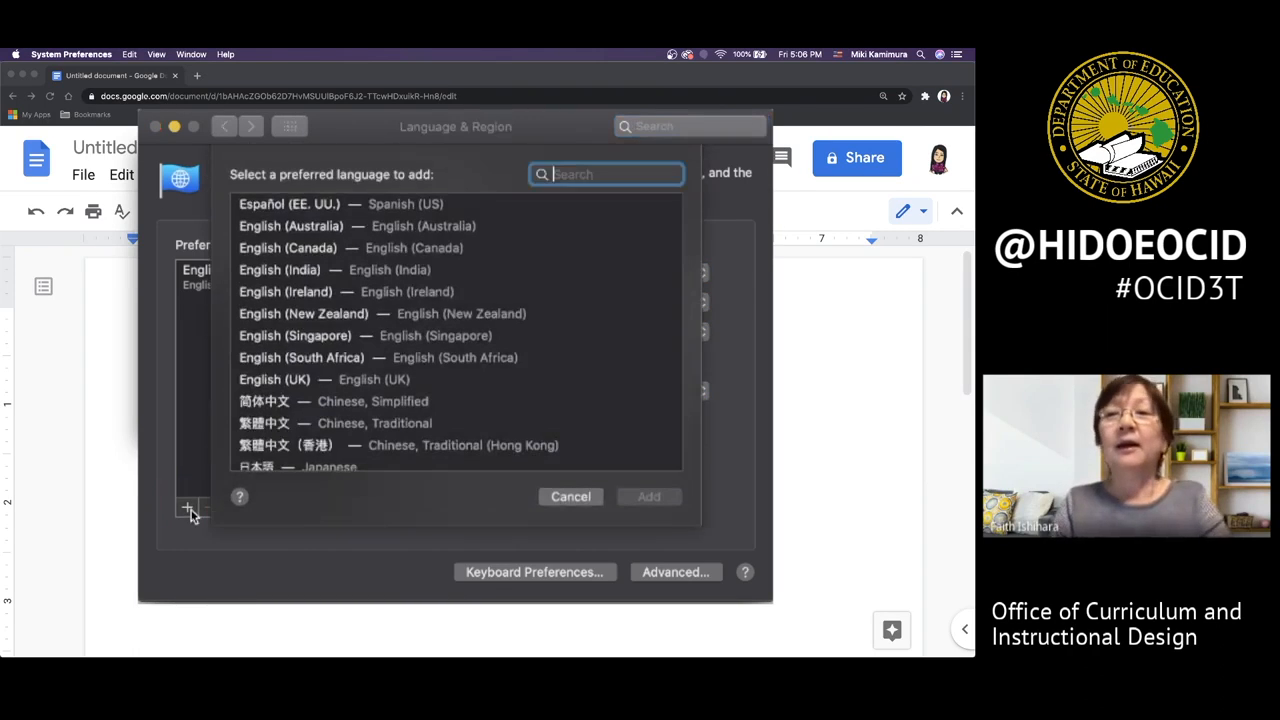
pyautogui.write('Hawaii')
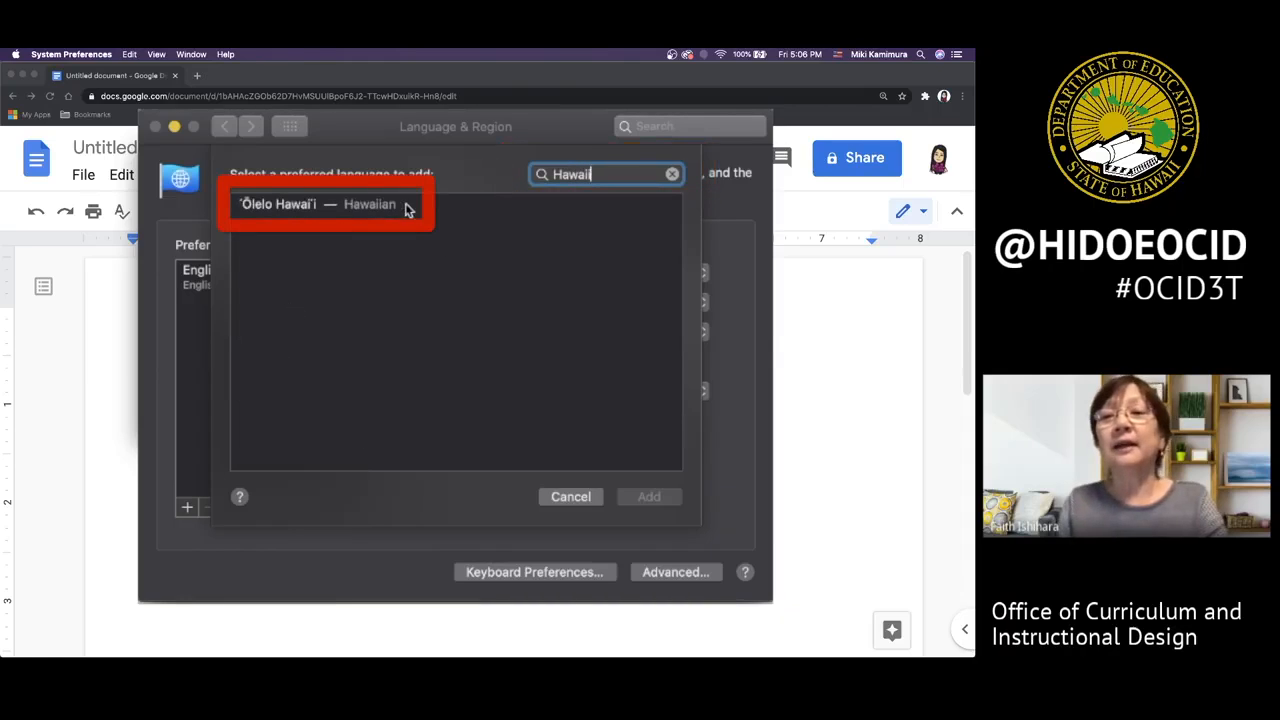
pyautogui.click(416, 206)
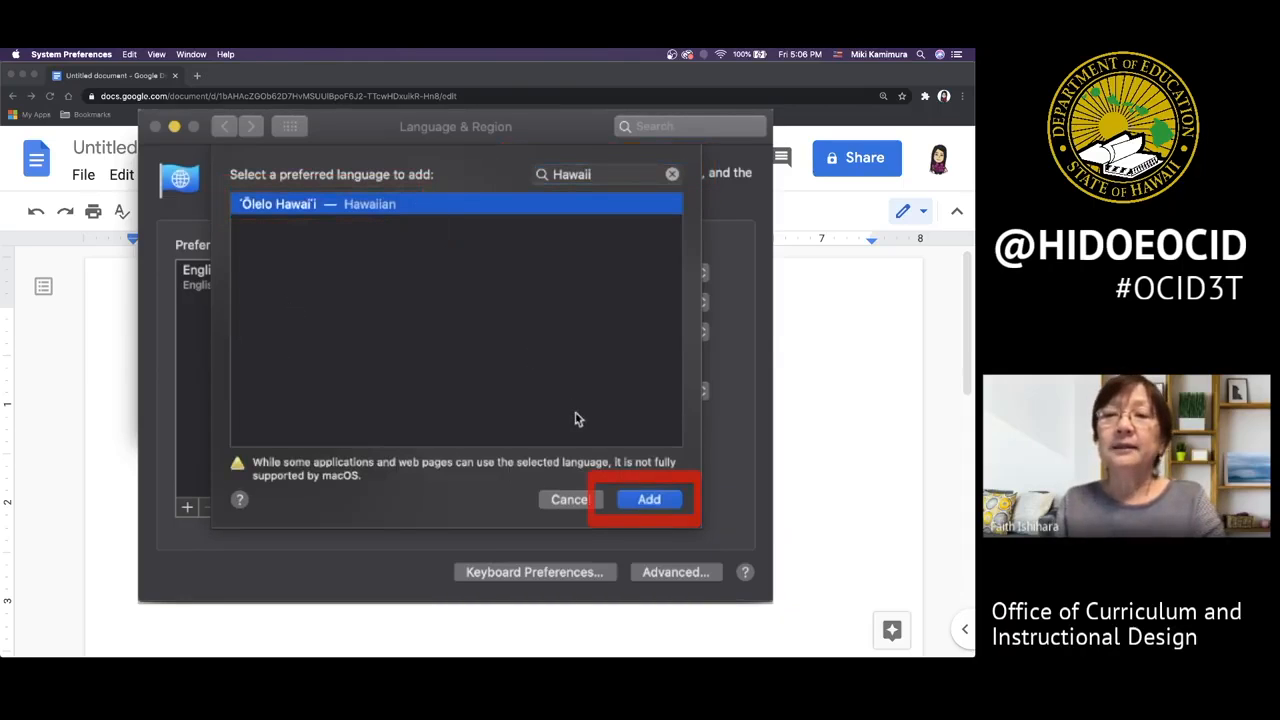
pyautogui.click(684, 500)
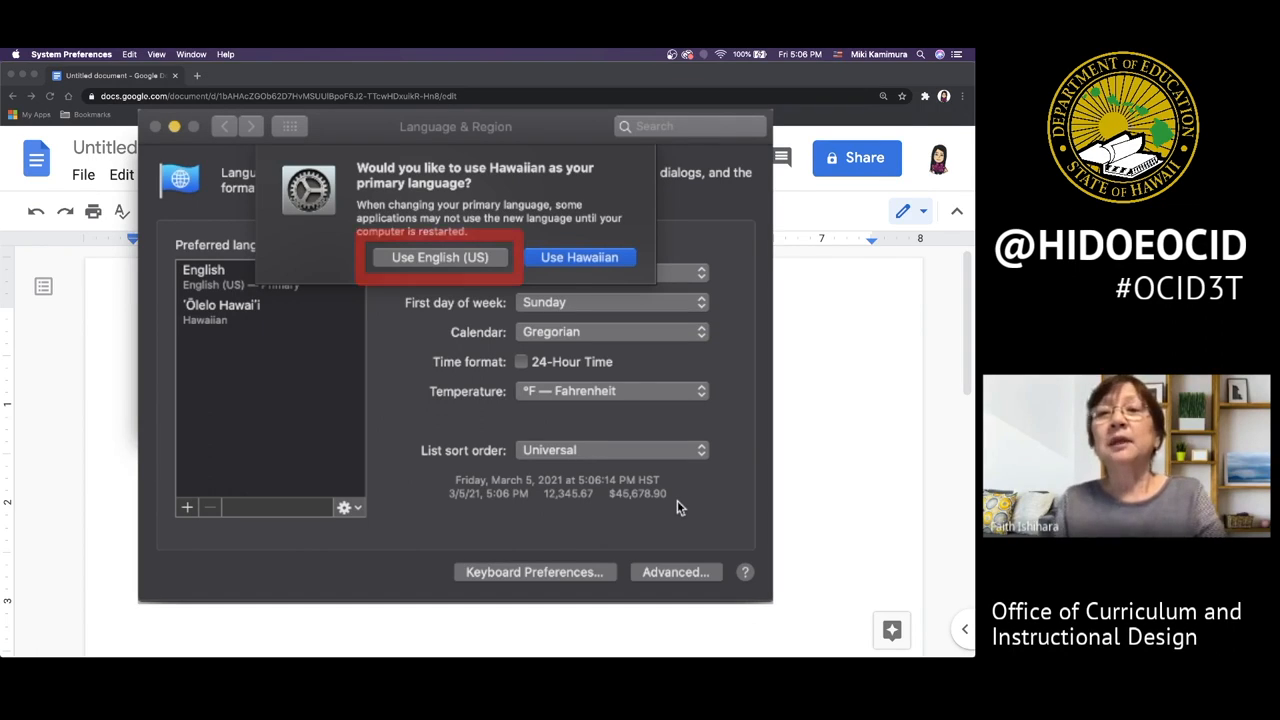
pyautogui.click(492, 262)
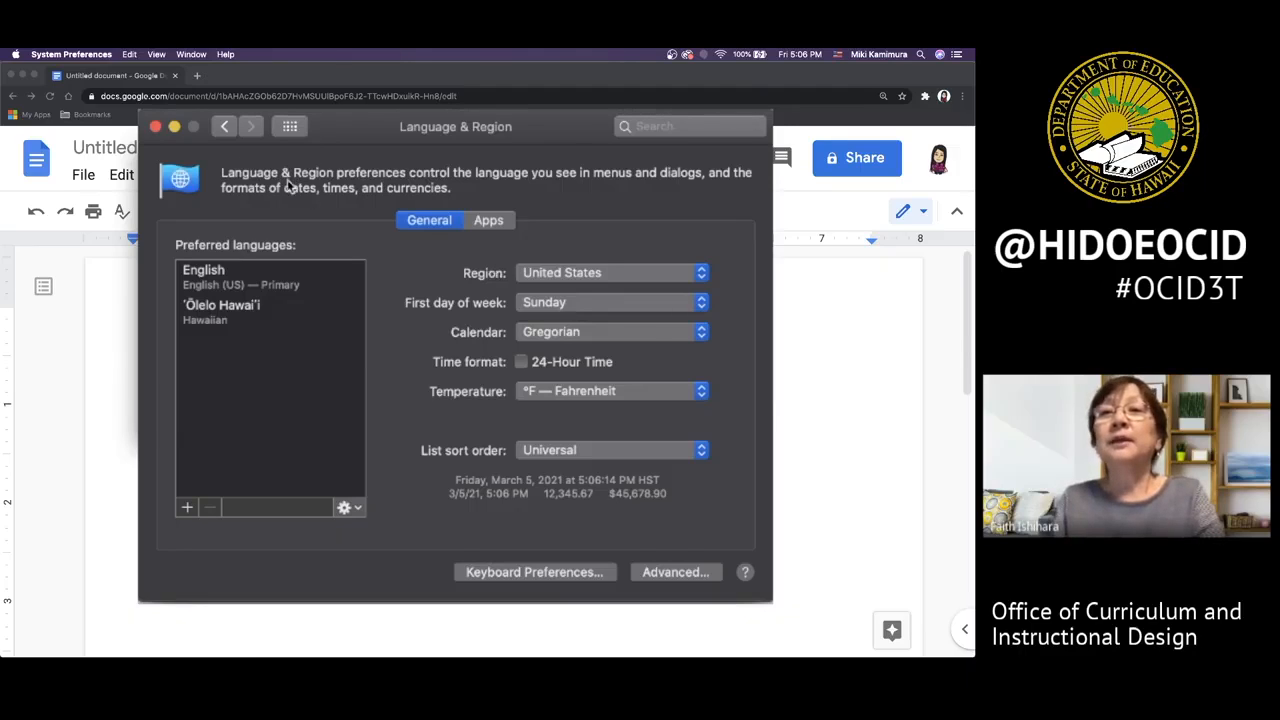
# Step: Return to the document and switch the input source to Hawaiian
pyautogui.click(155, 127)
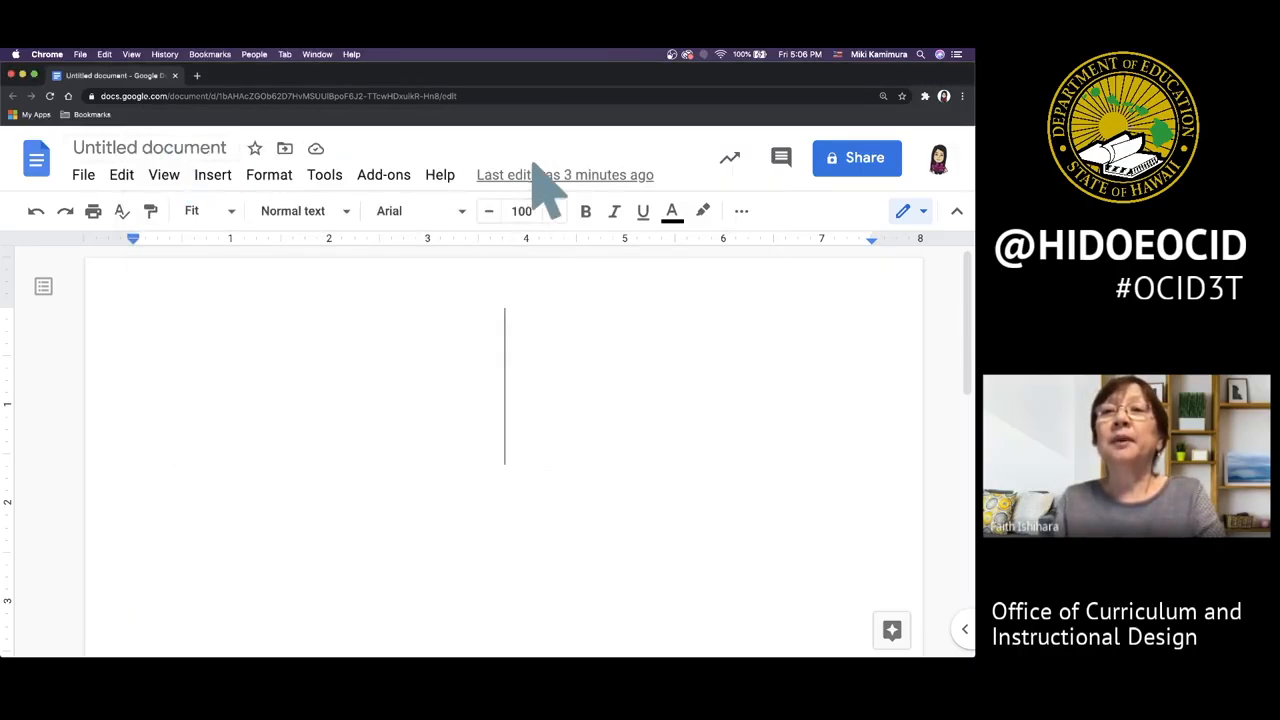
pyautogui.click(838, 54)
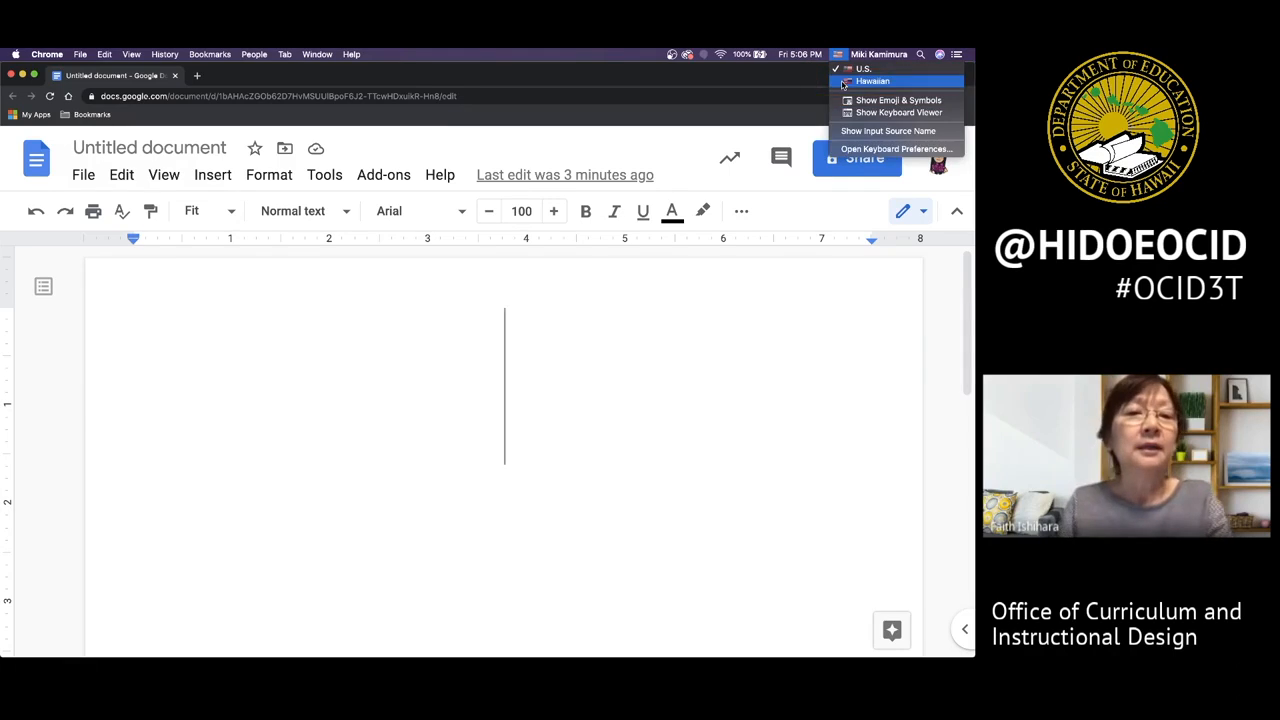
pyautogui.click(842, 85)
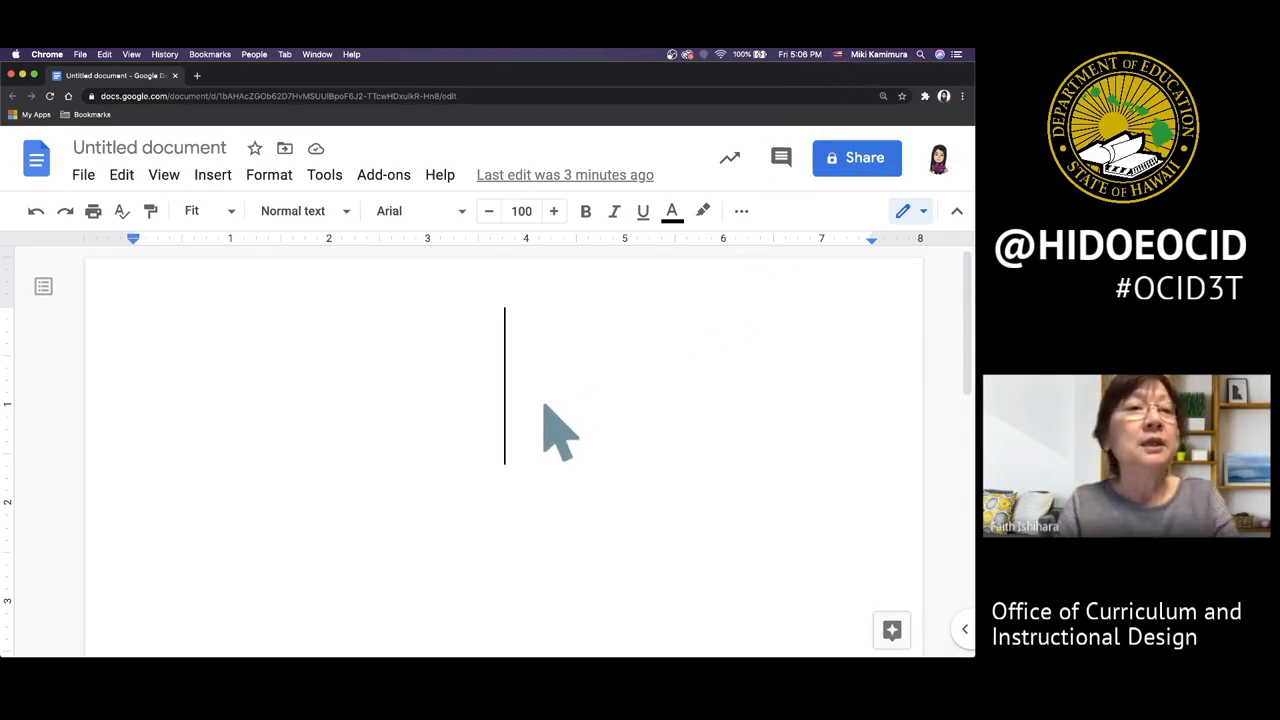
pyautogui.write('m')
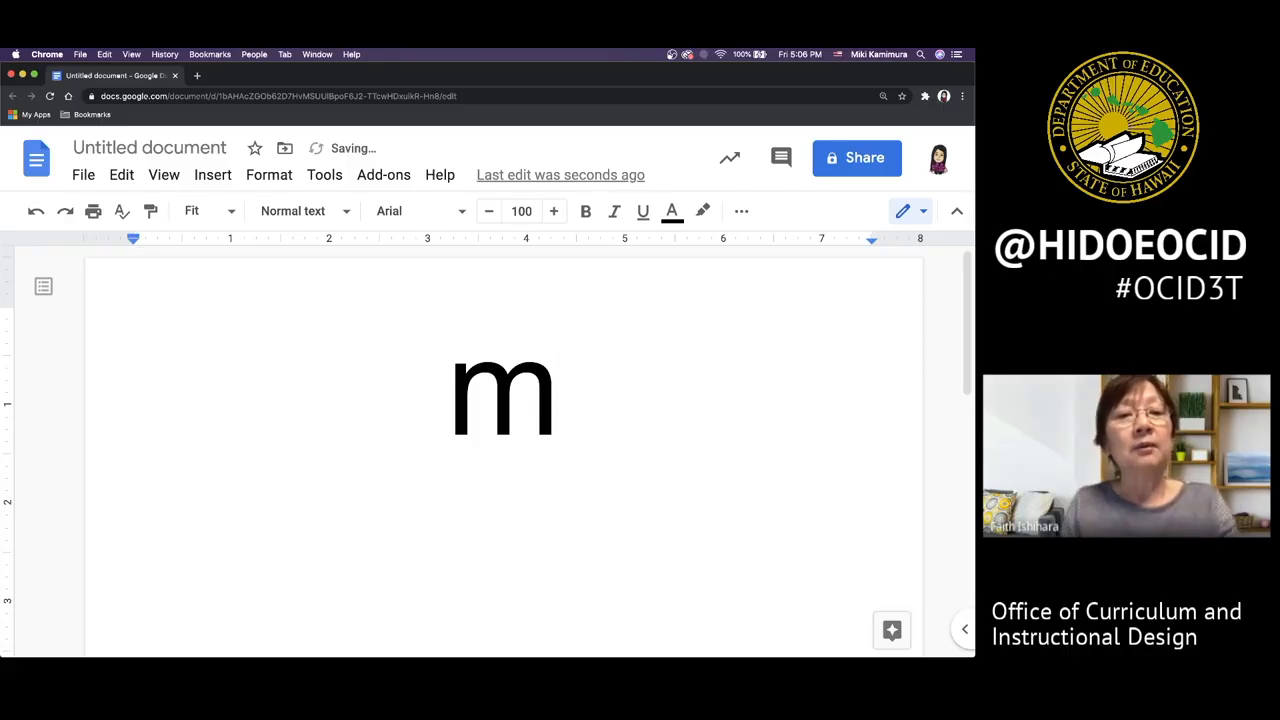
pyautogui.write('a')
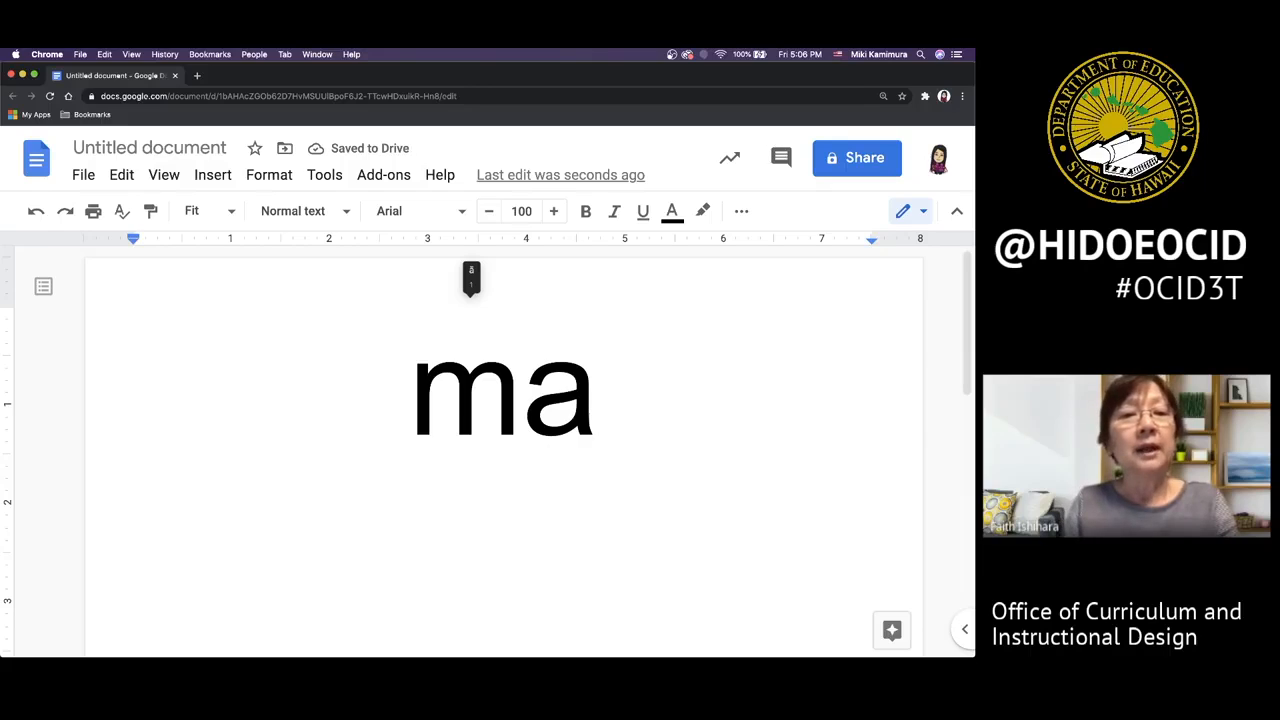
# Step: Write Mālama with ā from the accent popup, then ʻOhana on the next line
pyautogui.press('Right')
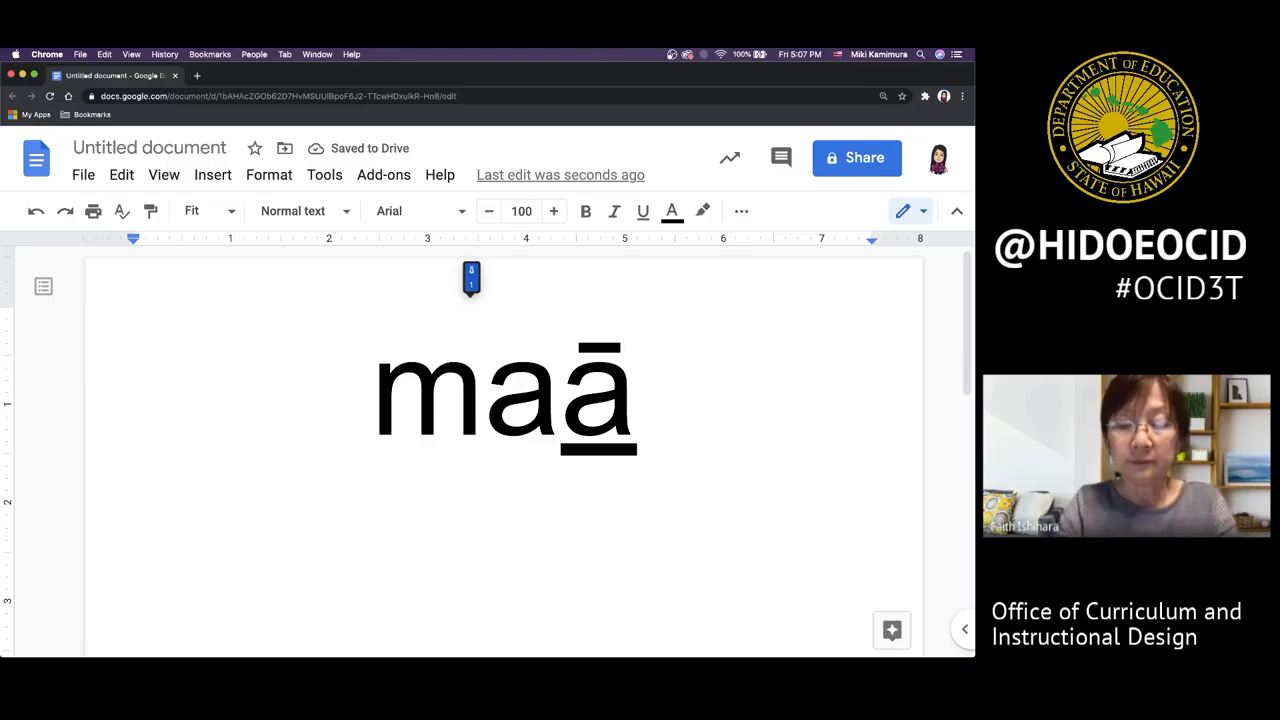
pyautogui.press('Return')
pyautogui.press('Left')
pyautogui.press('BackSpace')
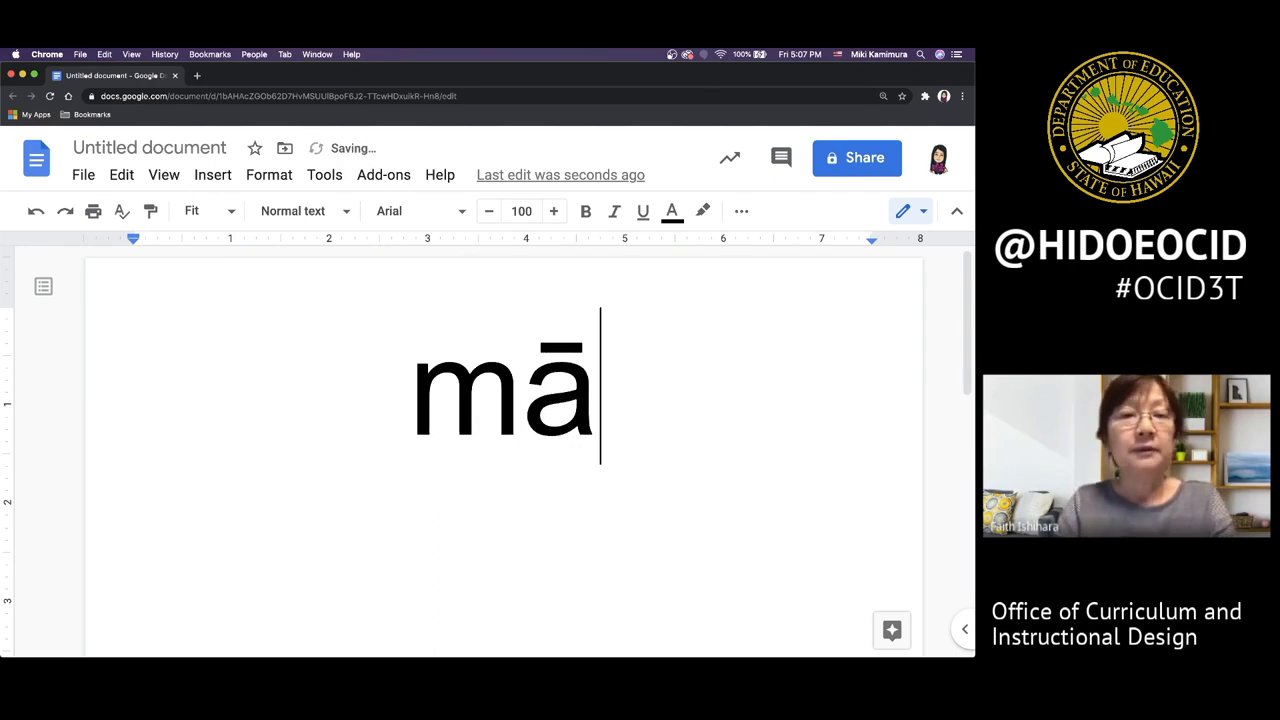
pyautogui.write('lama')
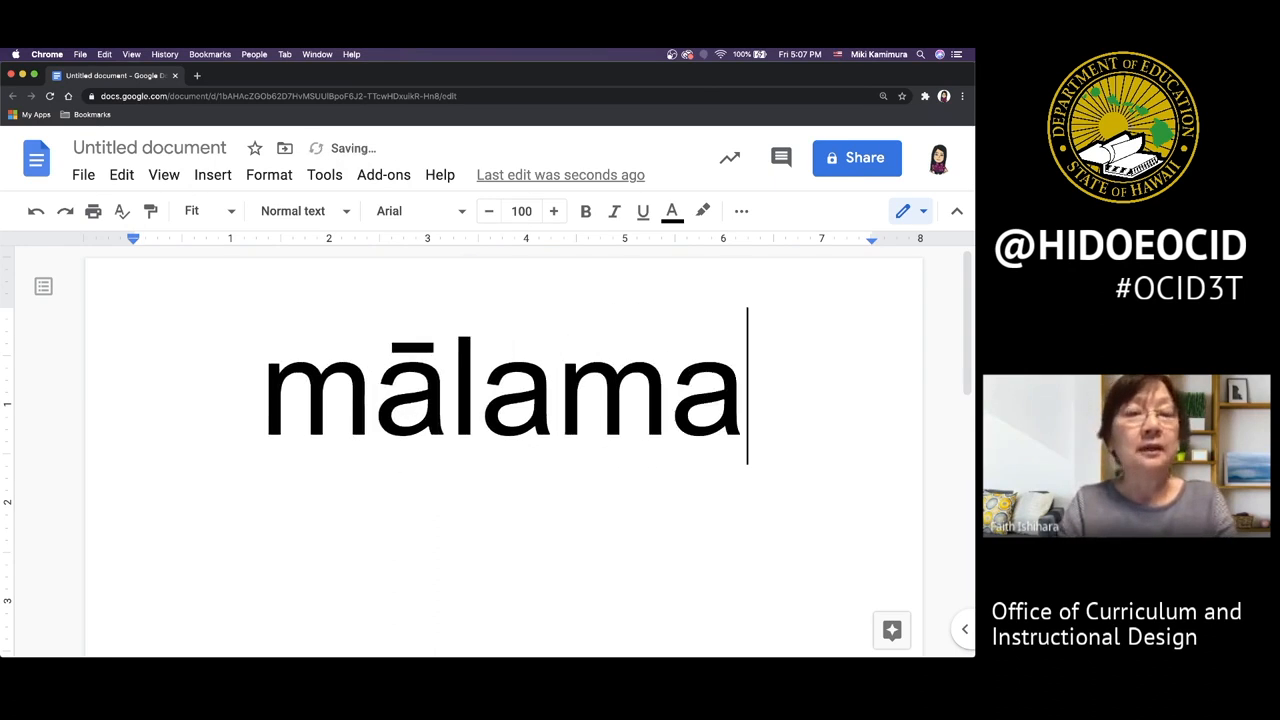
pyautogui.press('Return')
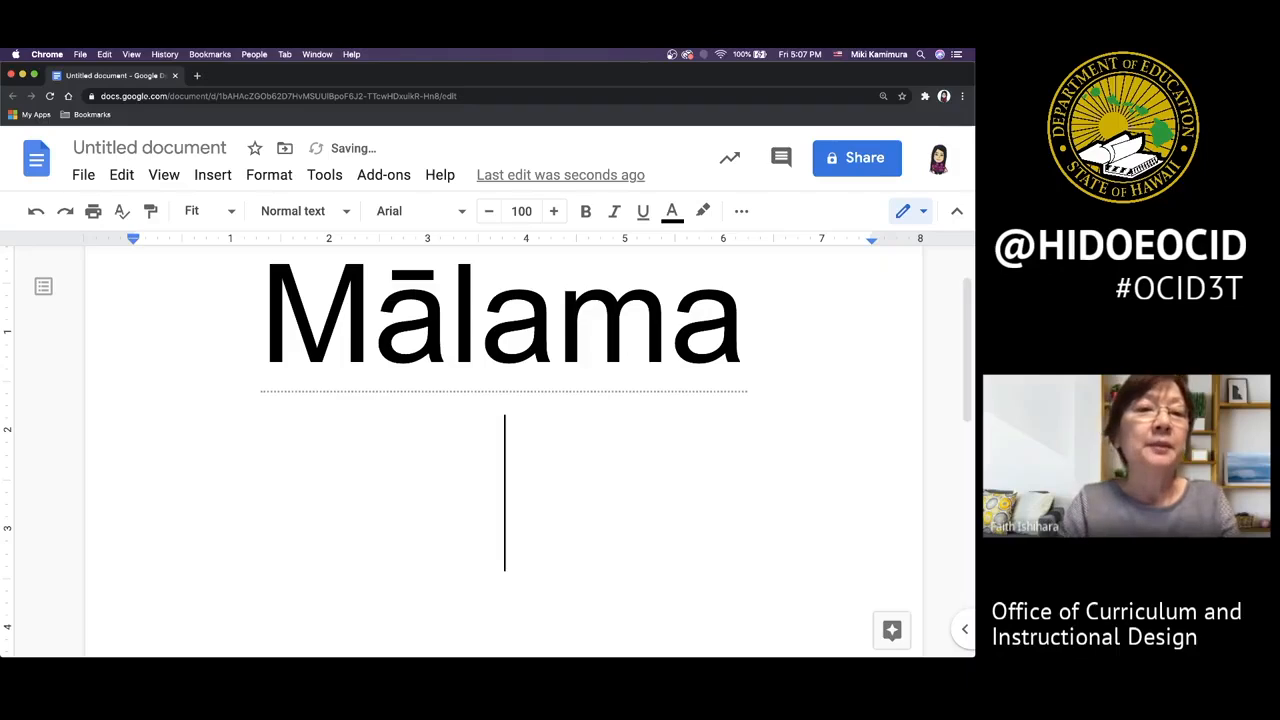
pyautogui.write('ʻ')
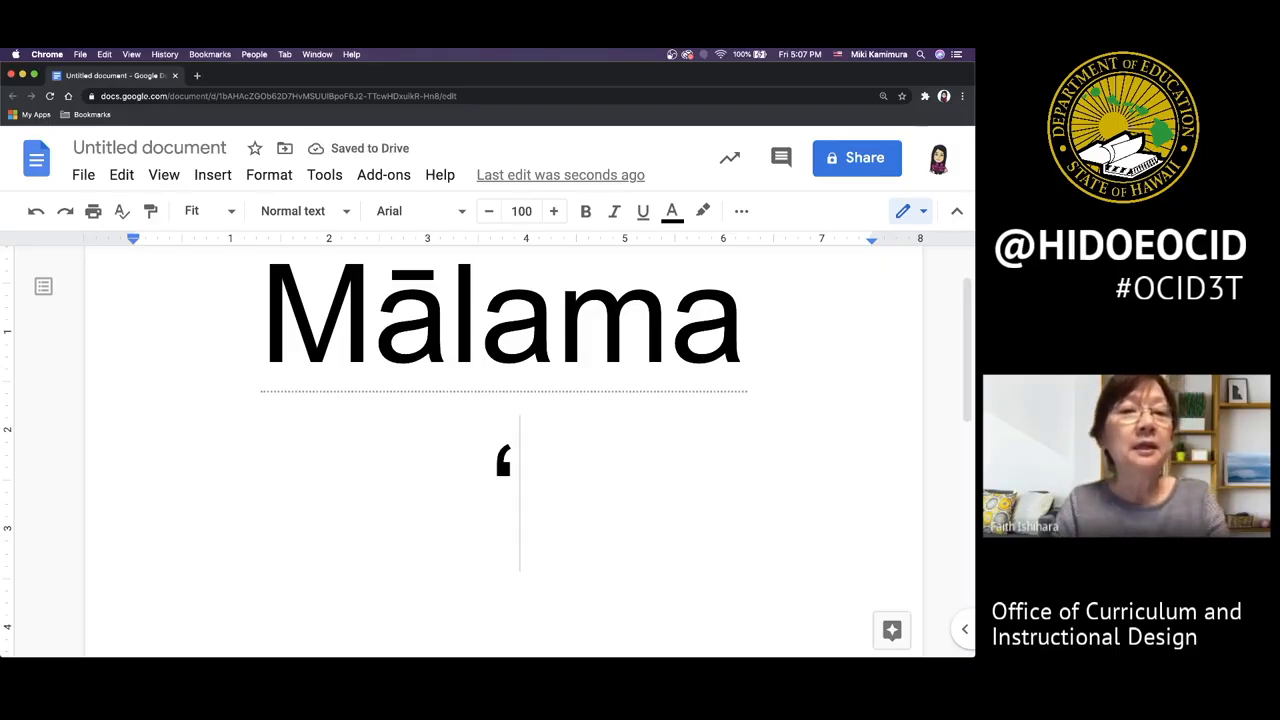
pyautogui.write('Ohana')
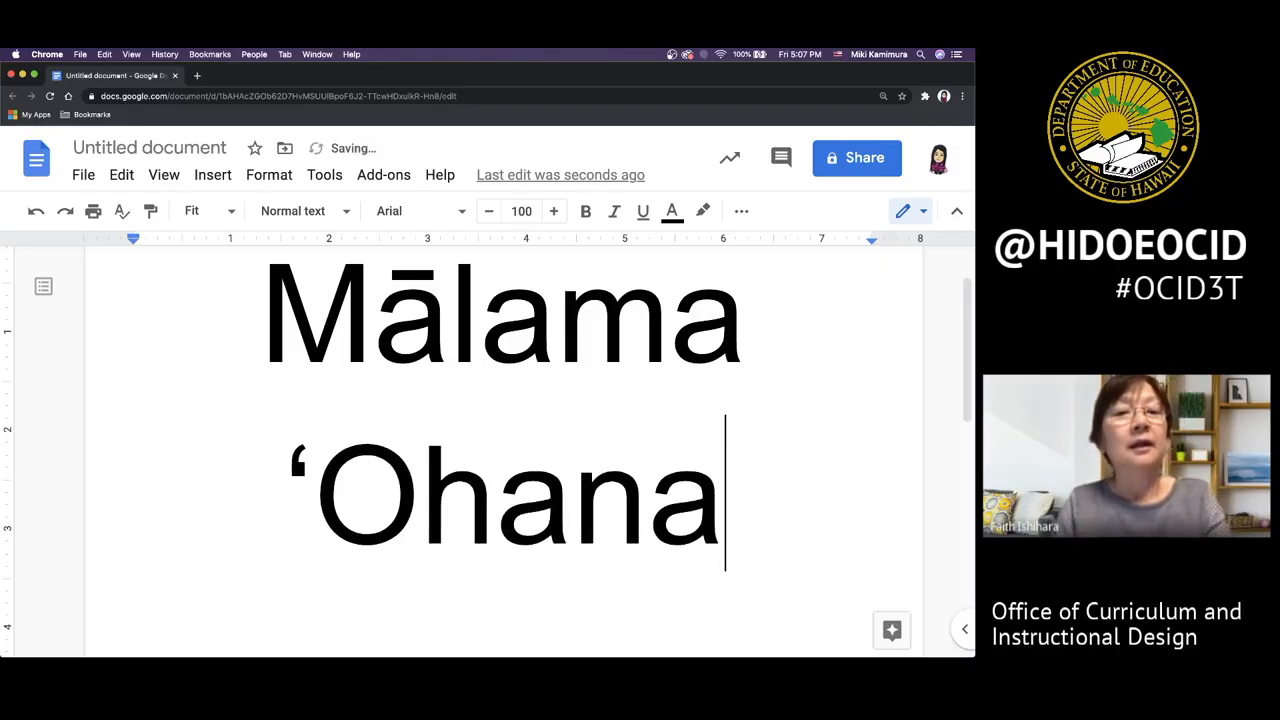